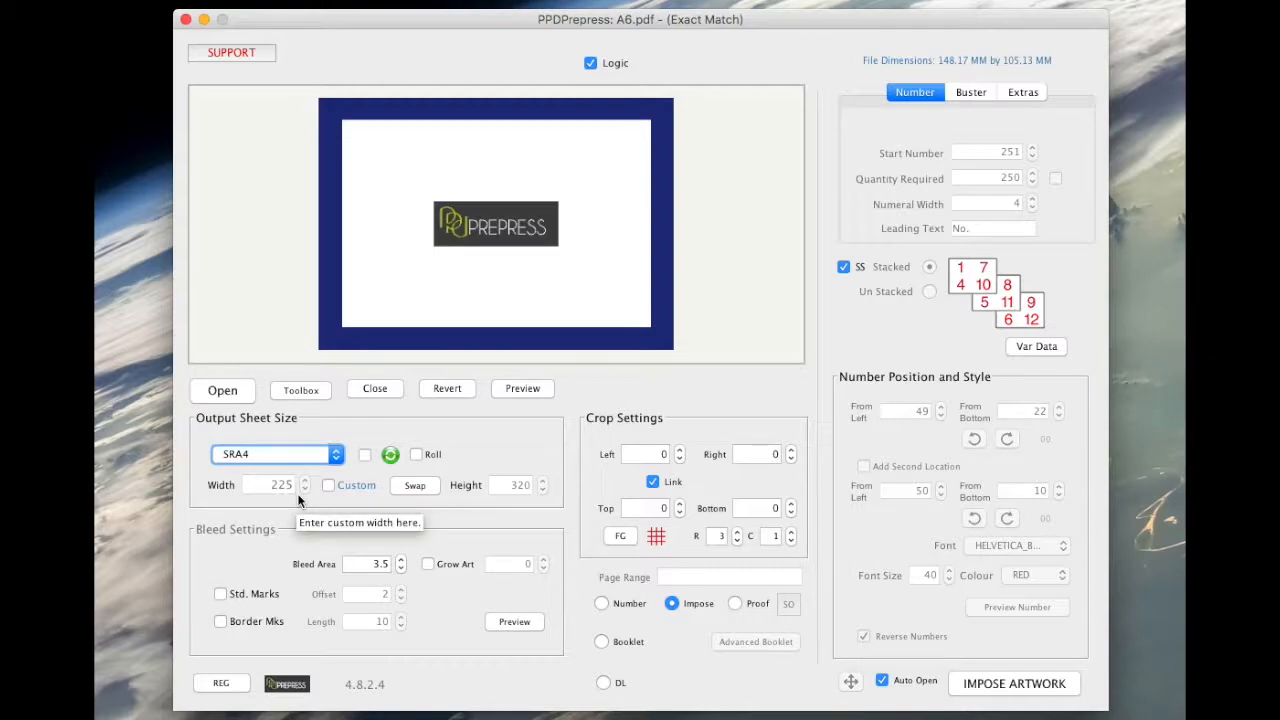
# Switch the A6 ticket job to Number mode so the preview shows No. 0500.
pyautogui.click(602, 604)
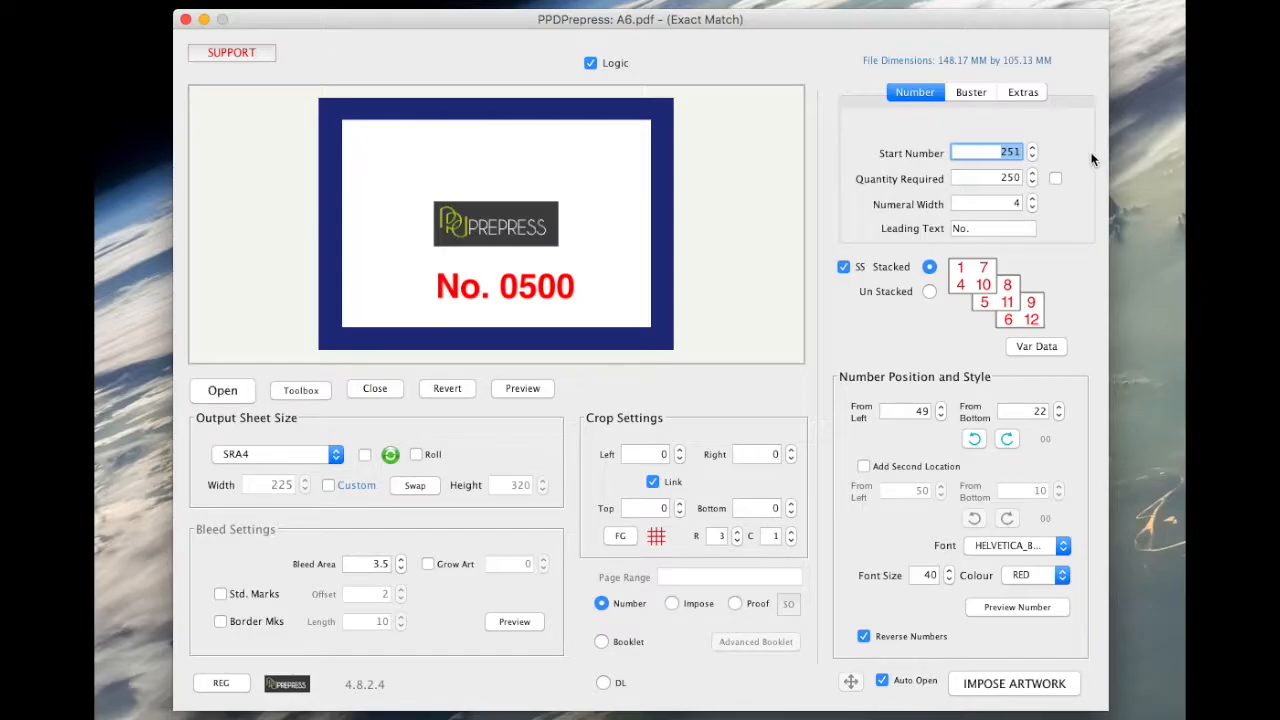
# Start numbering at 1 in Un Stacked order and enable Leading Text letter prefixes.
pyautogui.write('1')
pyautogui.press('Tab')
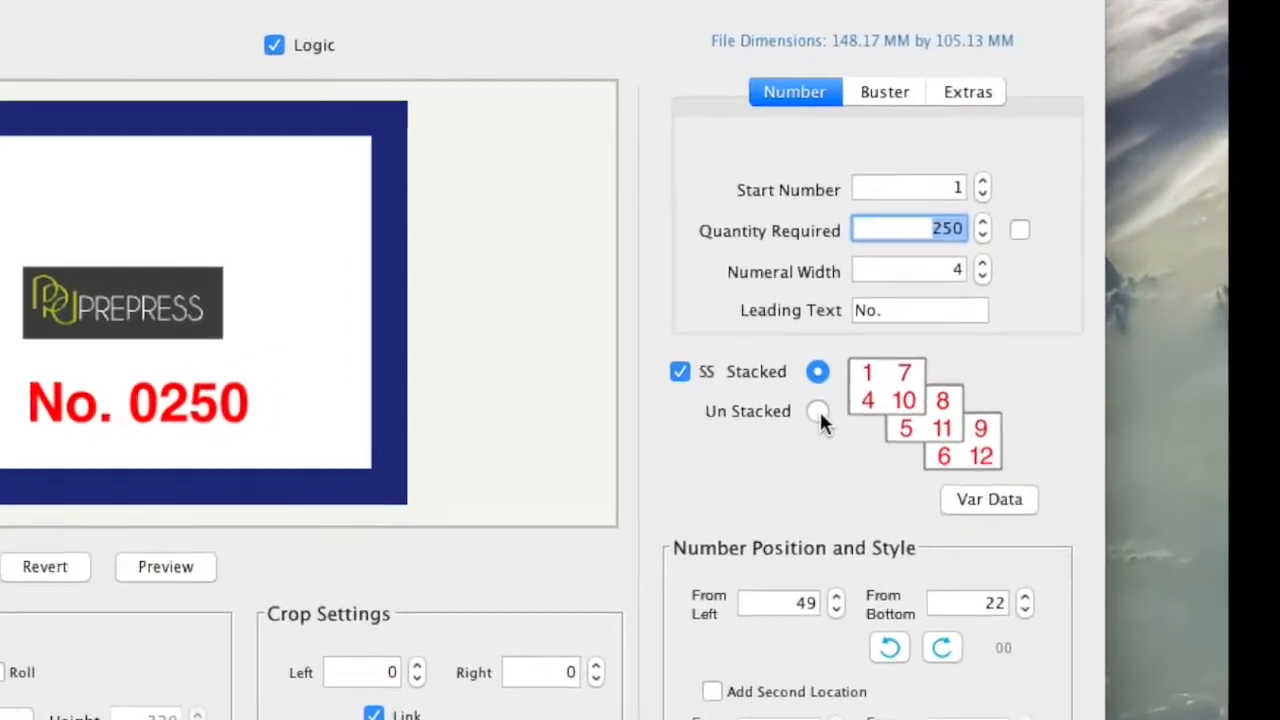
pyautogui.click(776, 457)
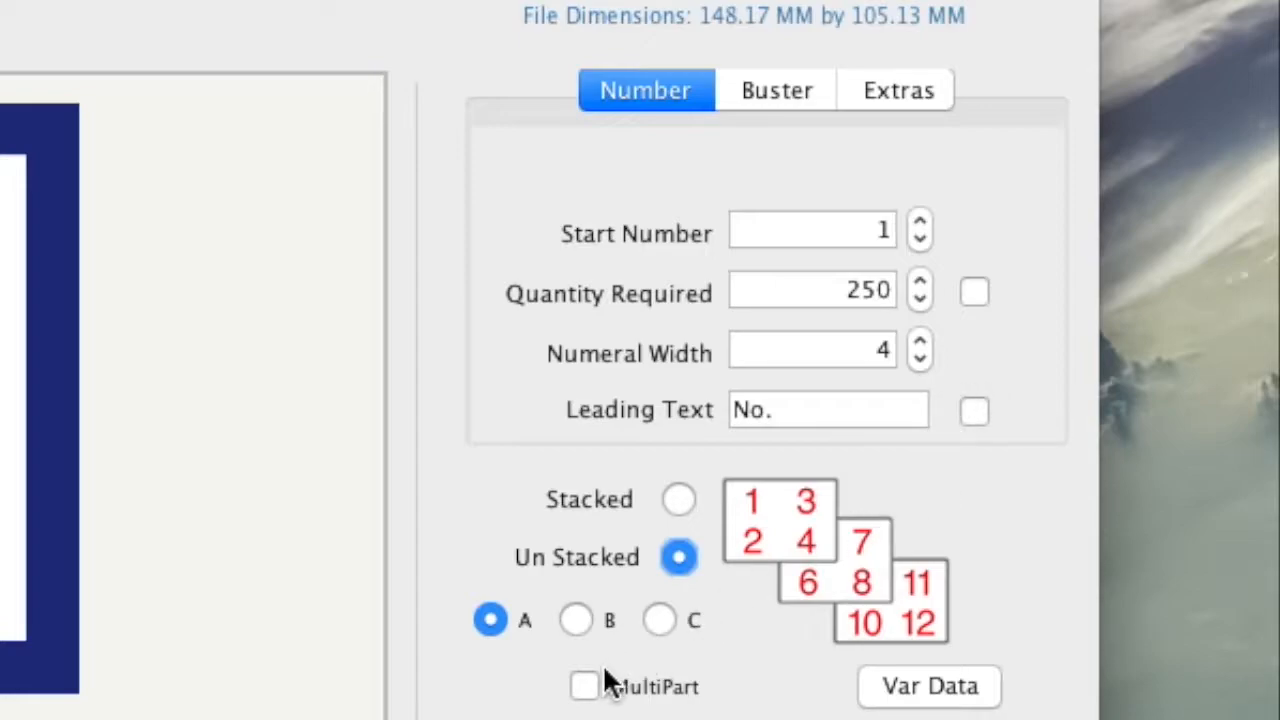
pyautogui.click(678, 500)
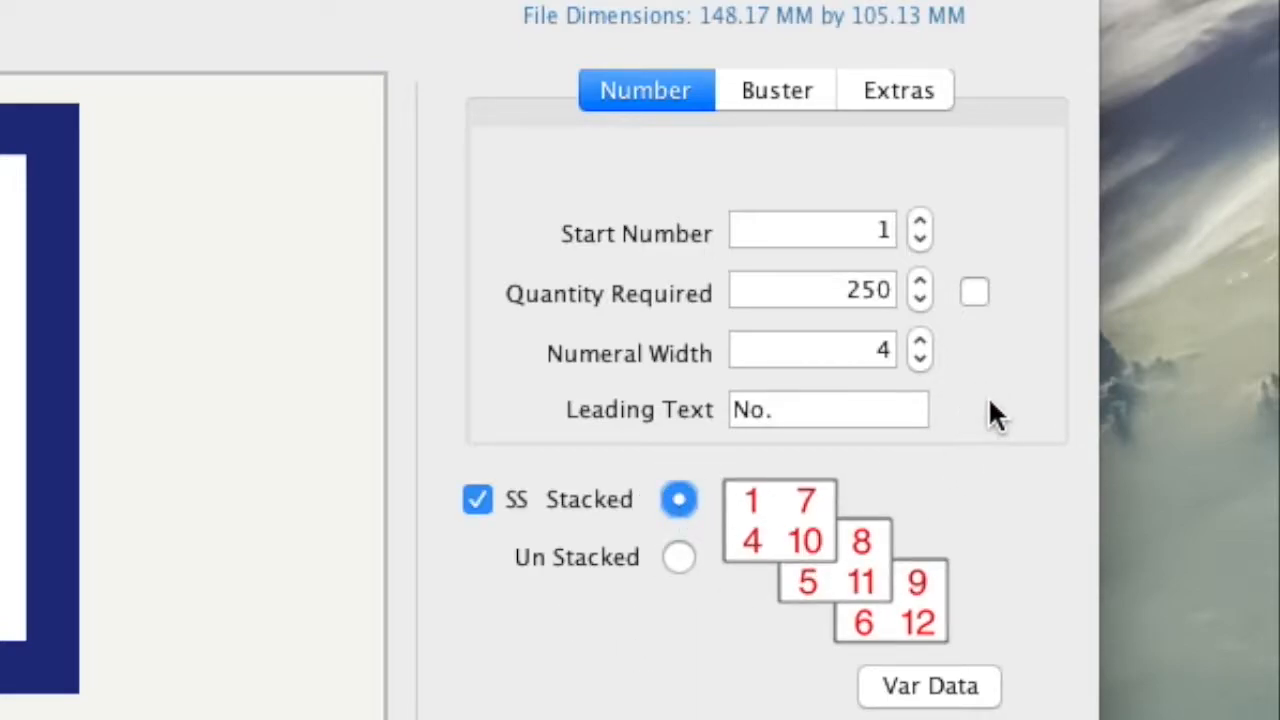
pyautogui.click(678, 558)
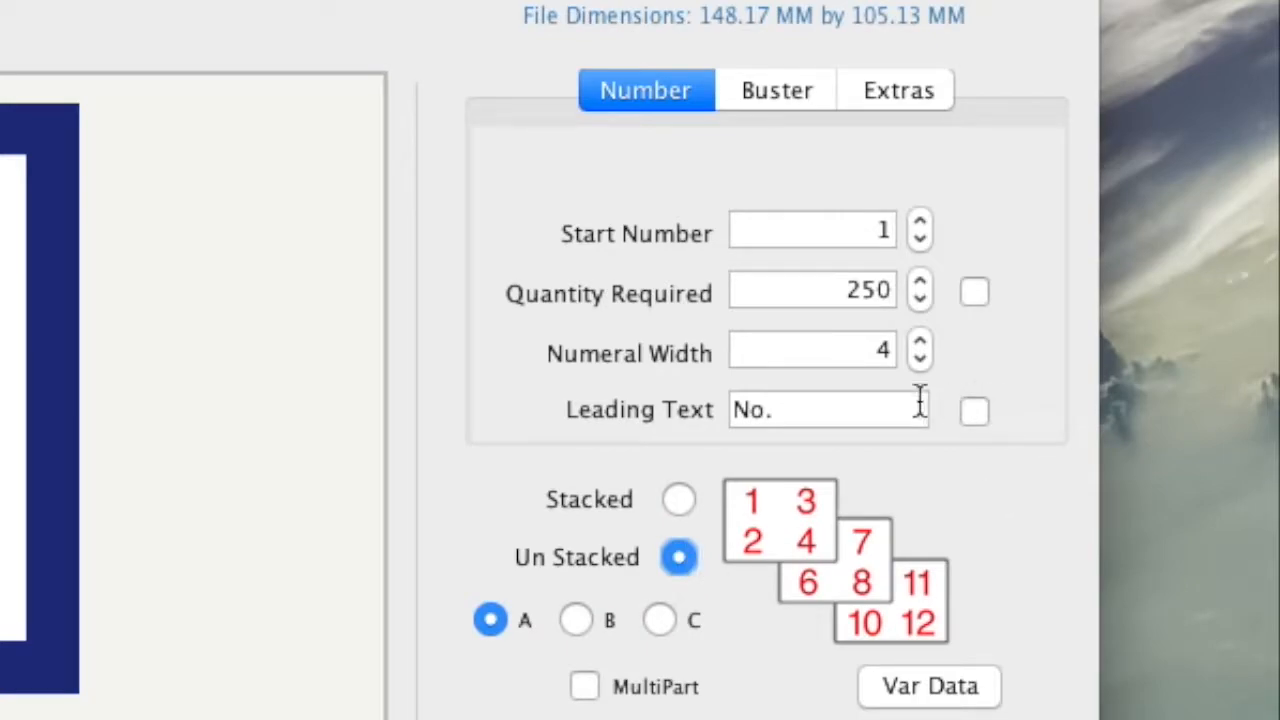
pyautogui.click(975, 412)
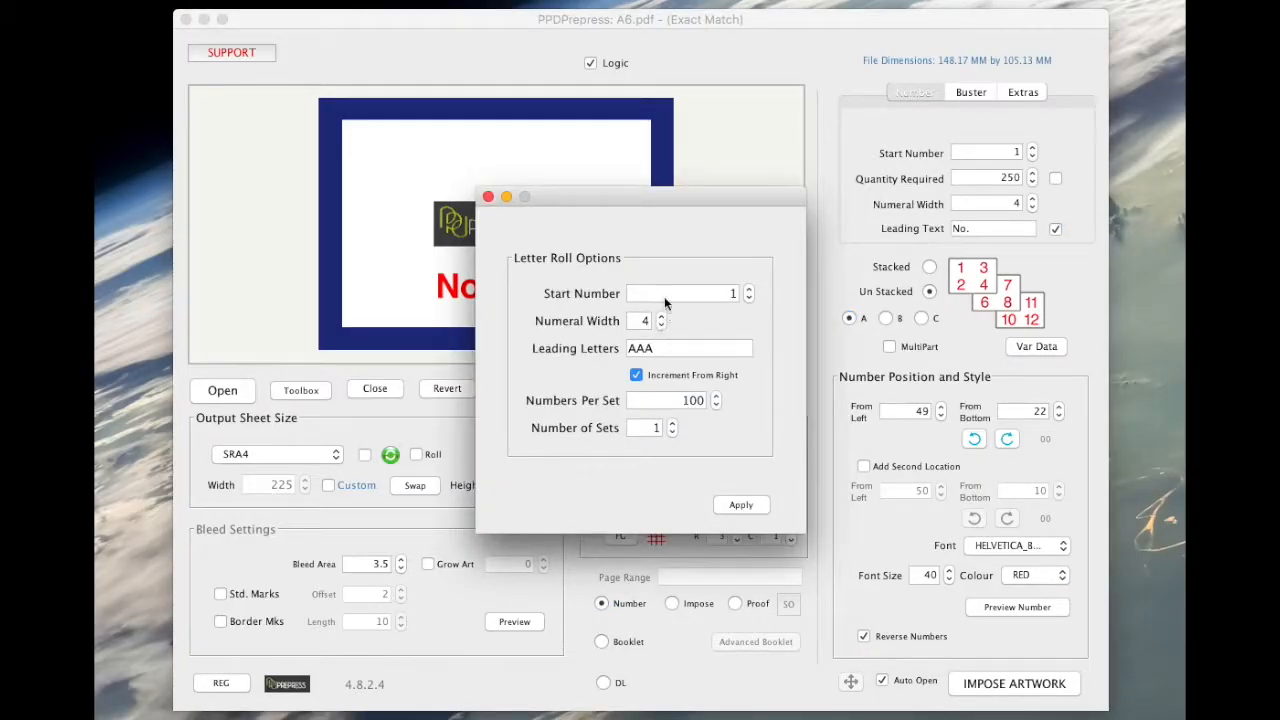
# Set leading letter A with 4 sets of 100 numbers and apply the letter roll.
pyautogui.moveTo(648, 208); pyautogui.dragTo(878, 230)
pyautogui.click(885, 372)
pyautogui.moveTo(885, 372); pyautogui.dragTo(850, 374)
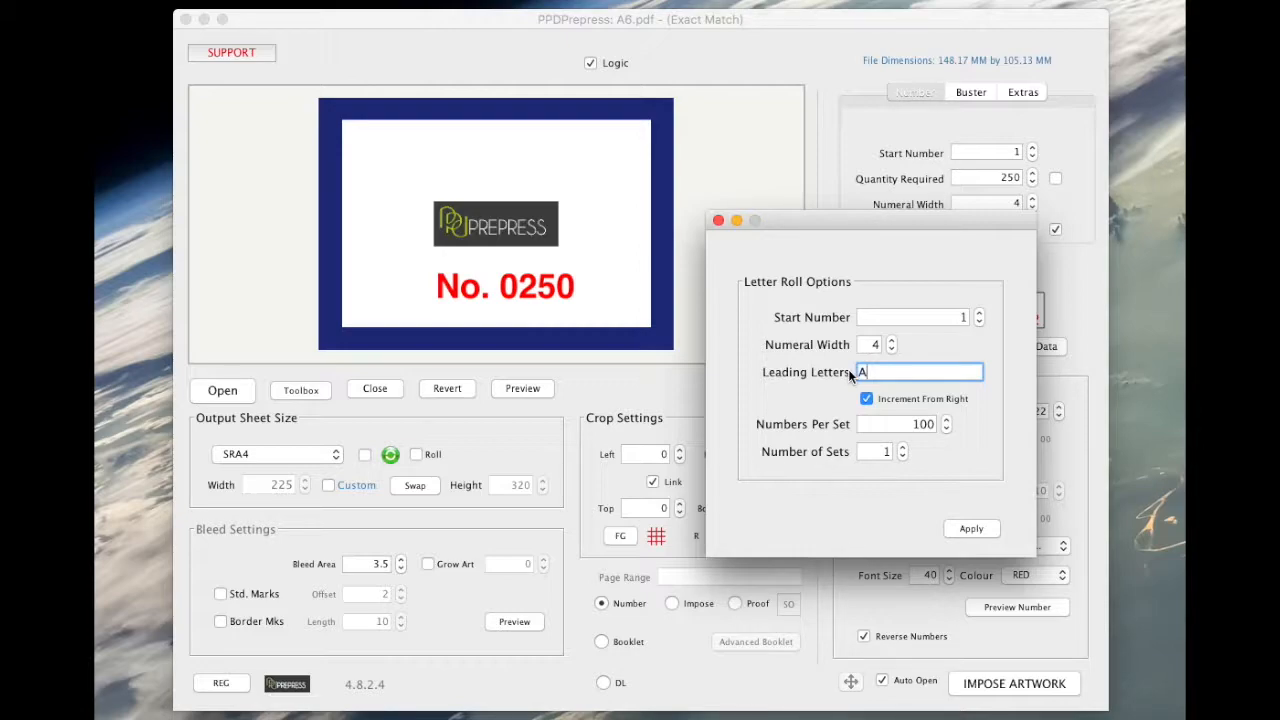
pyautogui.click(903, 449)
pyautogui.click(903, 448)
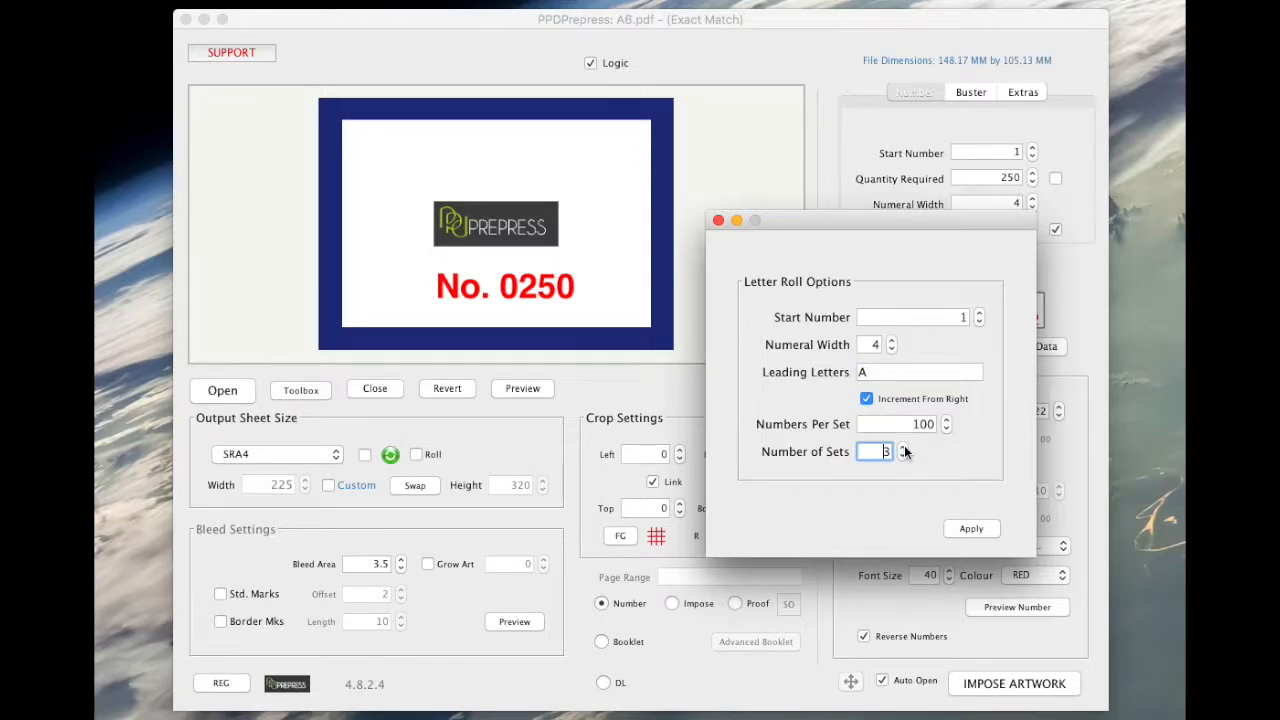
pyautogui.click(903, 448)
pyautogui.click(972, 529)
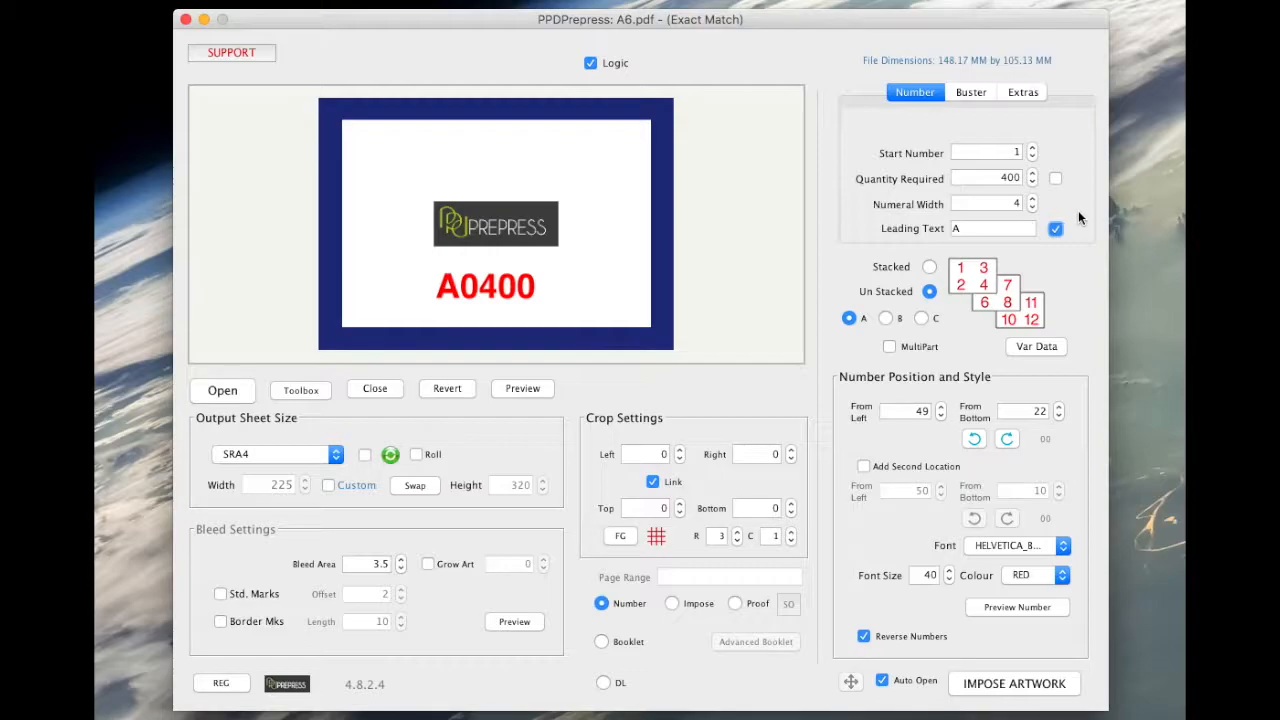
# Impose the tickets and review the 100-page A6-Reversed.pdf in Acrobat, then close it.
pyautogui.click(1012, 684)
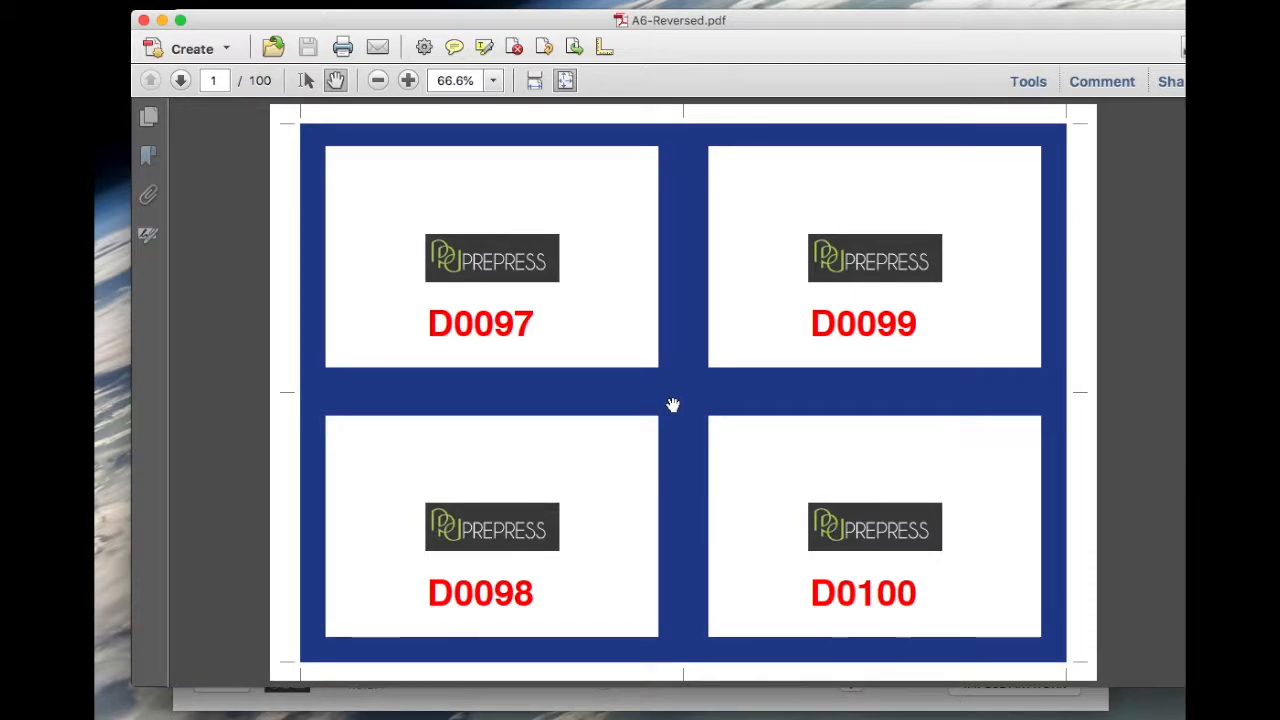
pyautogui.scroll(-5, 672, 405)
pyautogui.scroll(-14, 673, 405)
pyautogui.scroll(-8, 690, 410)
pyautogui.moveTo(1181, 240); pyautogui.dragTo(1184, 692)
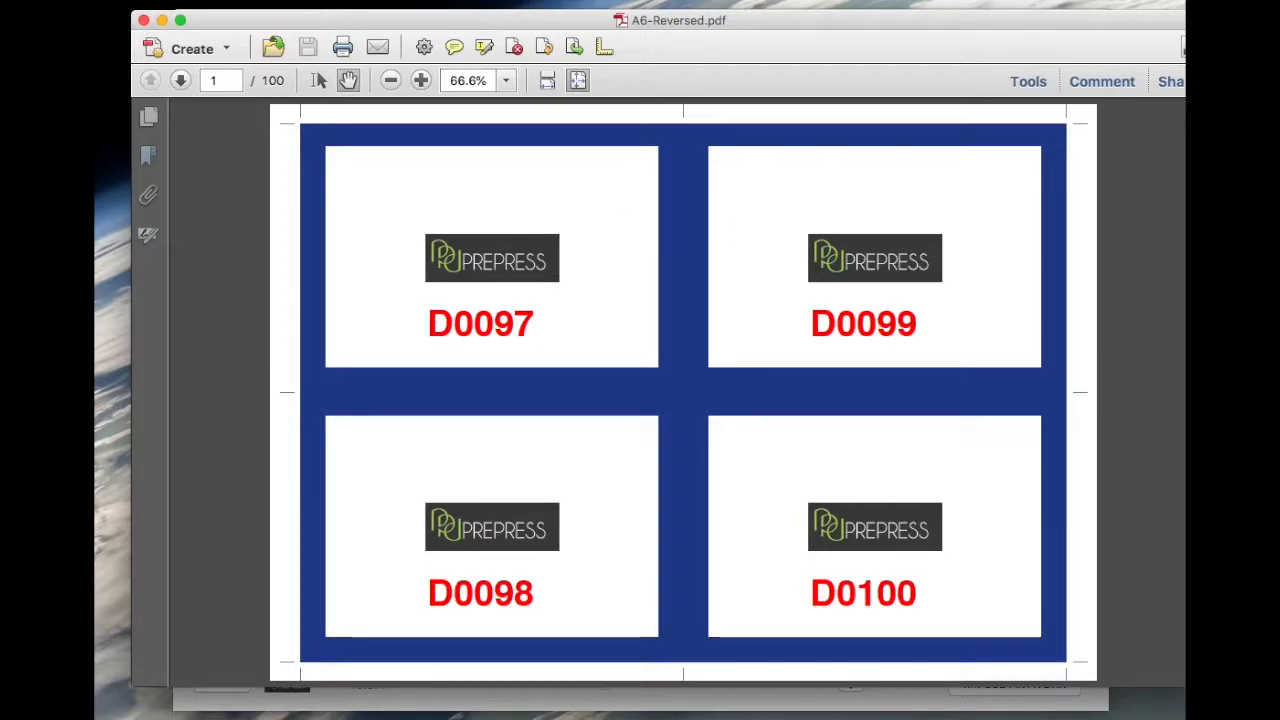
pyautogui.click(145, 20)
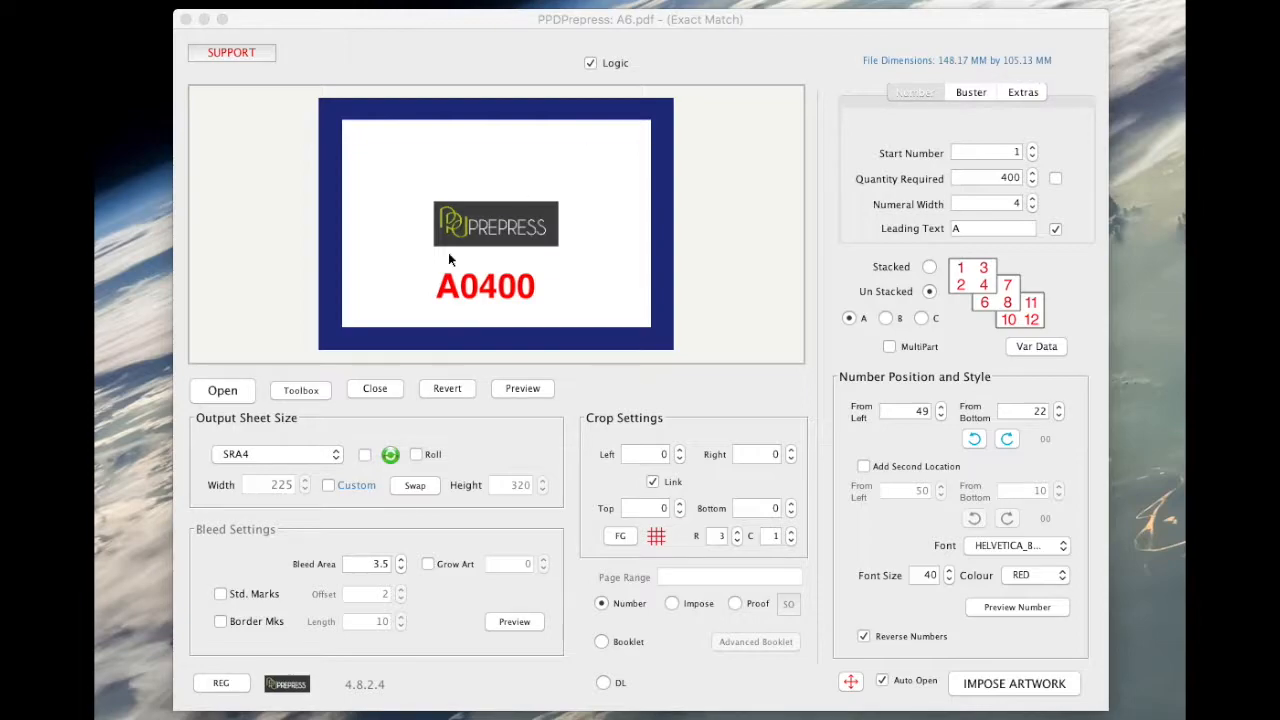
# Use a custom output sheet of 148.18 × 105.14 mm.
pyautogui.click(329, 485)
pyautogui.doubleClick(275, 485)
pyautogui.write('148.')
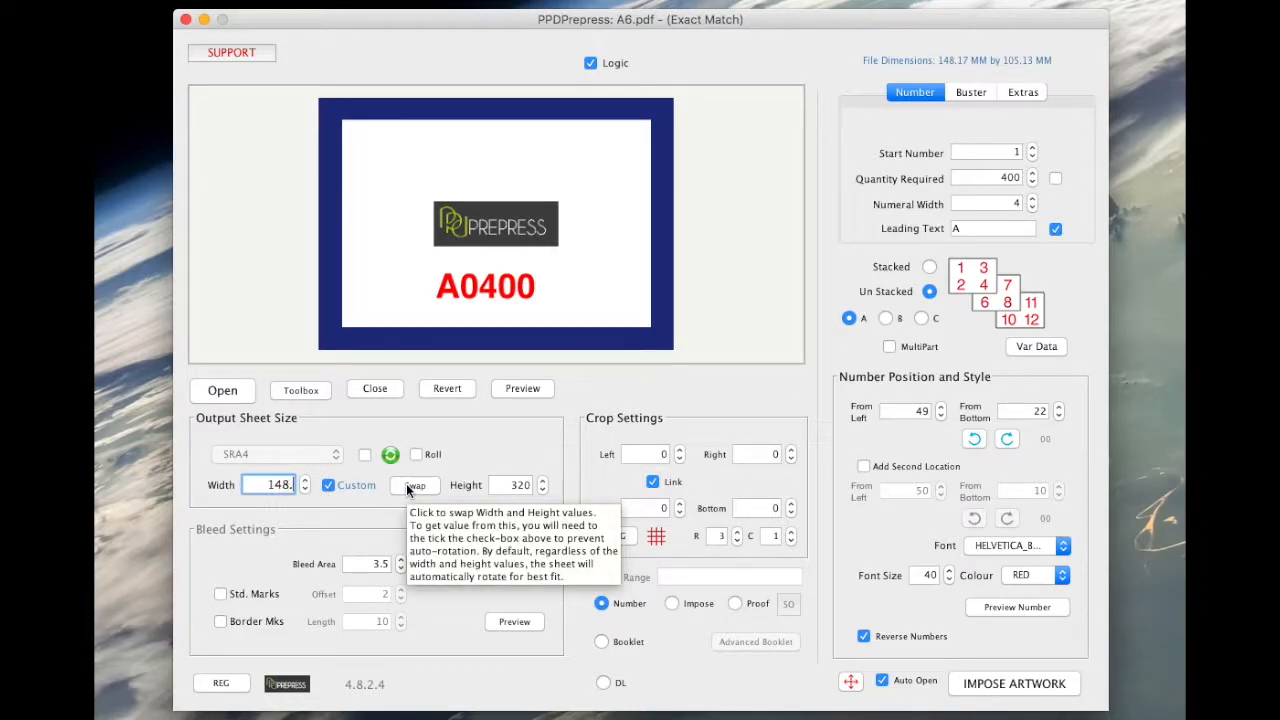
pyautogui.write('18')
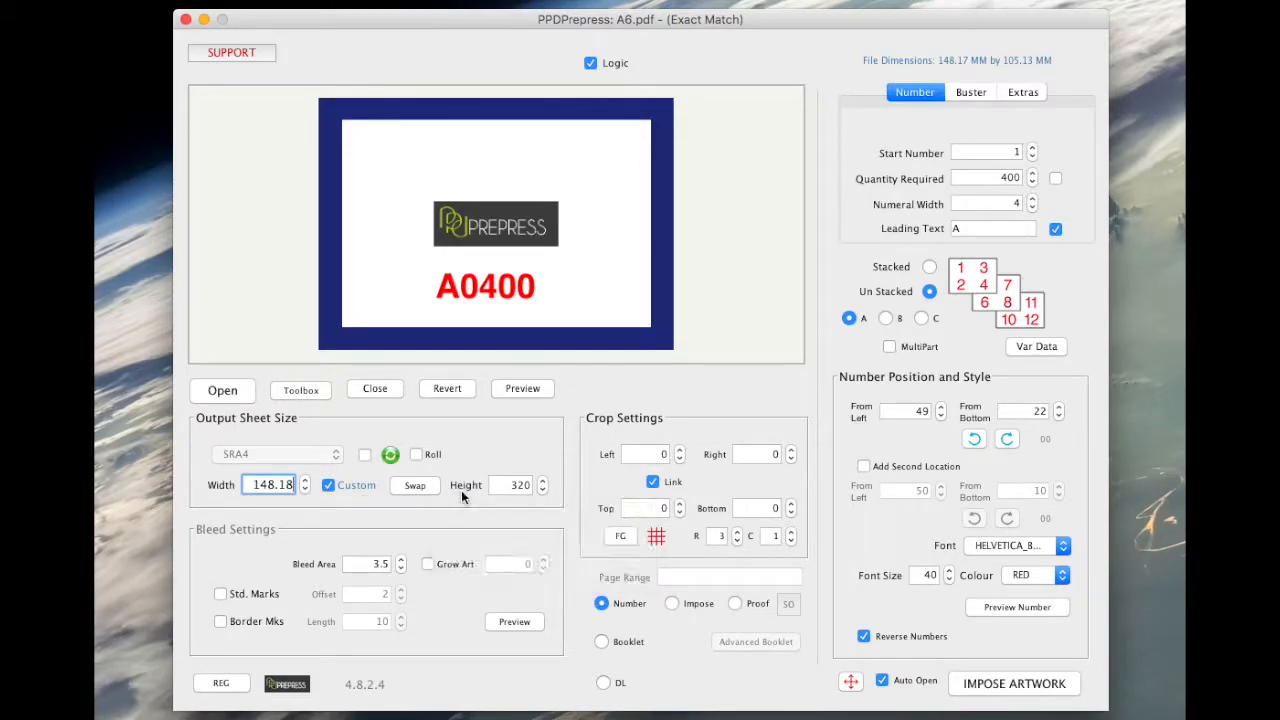
pyautogui.click(504, 486)
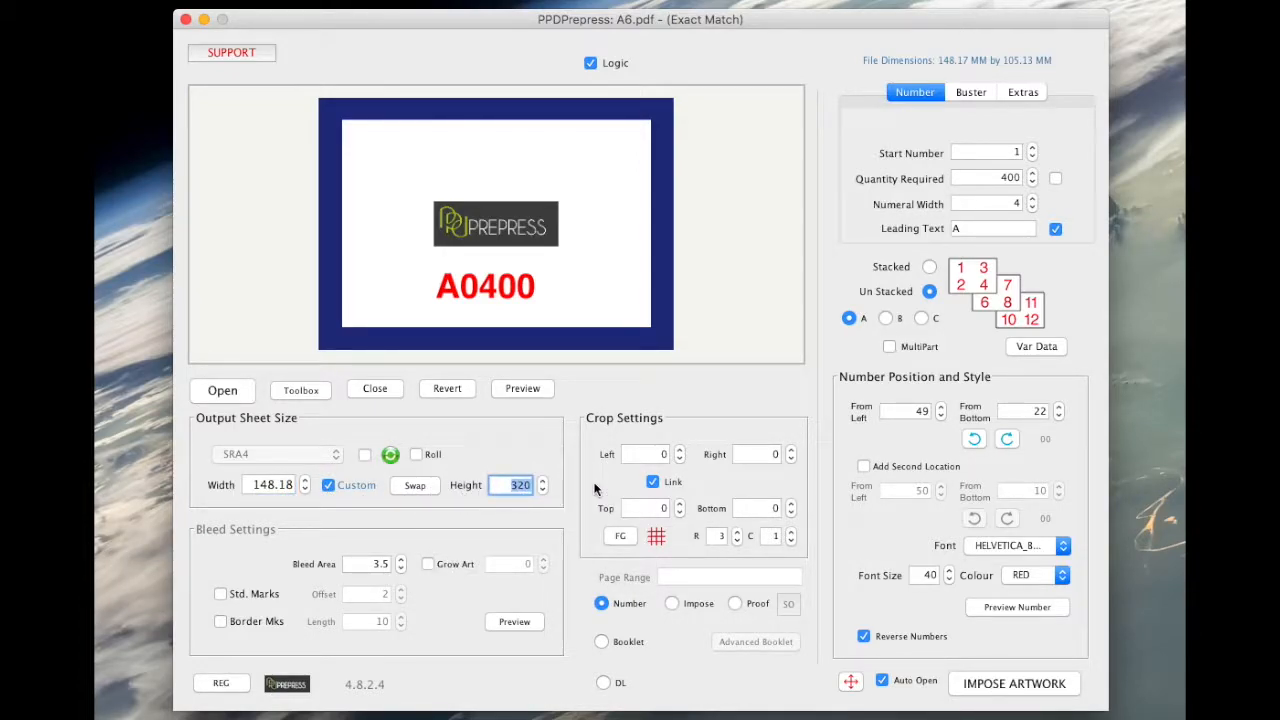
pyautogui.write('105.14')
# Place the number 50 from left at font size 44 and re-impose the tickets.
pyautogui.click(940, 407)
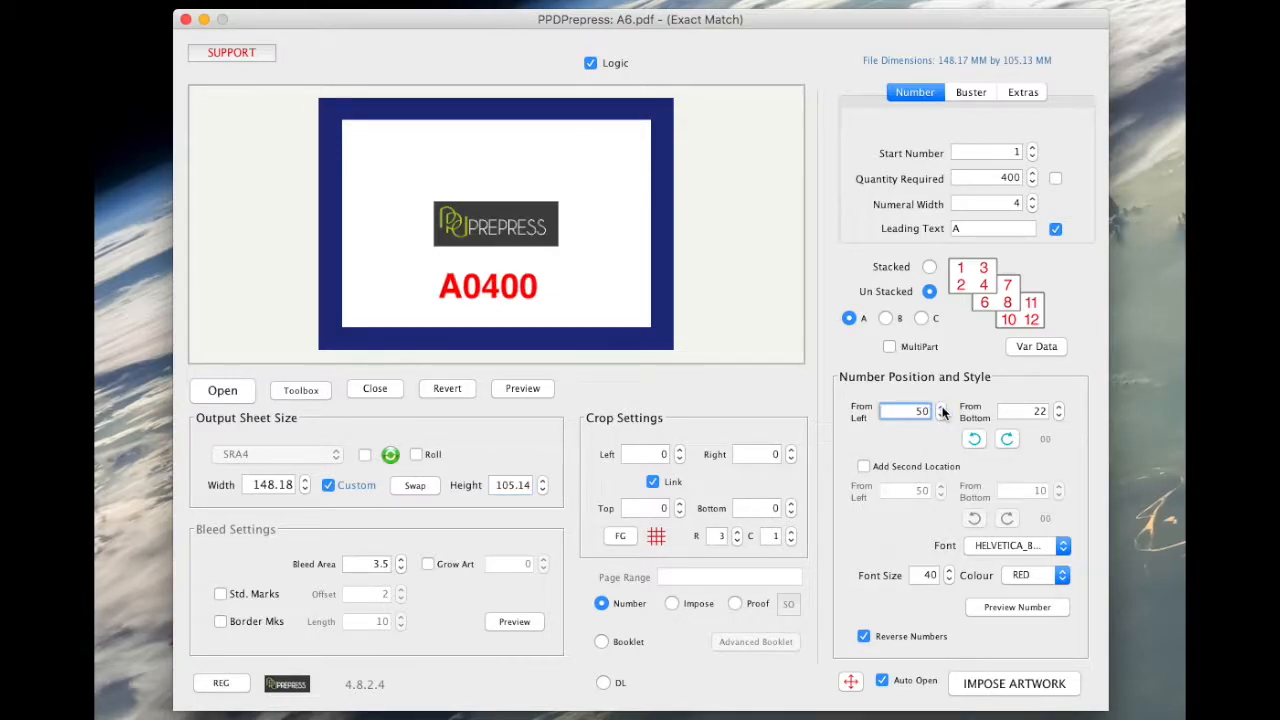
pyautogui.click(949, 571)
pyautogui.click(949, 571)
pyautogui.click(949, 571)
pyautogui.click(949, 571)
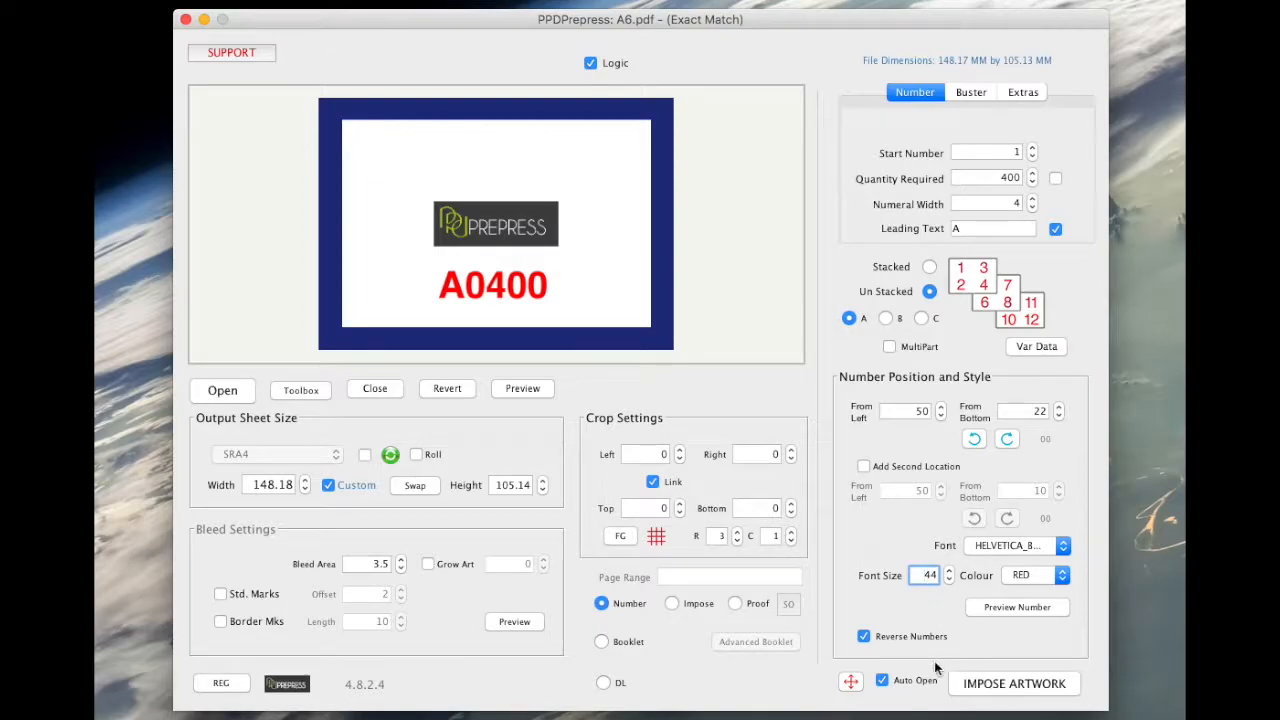
pyautogui.click(1015, 685)
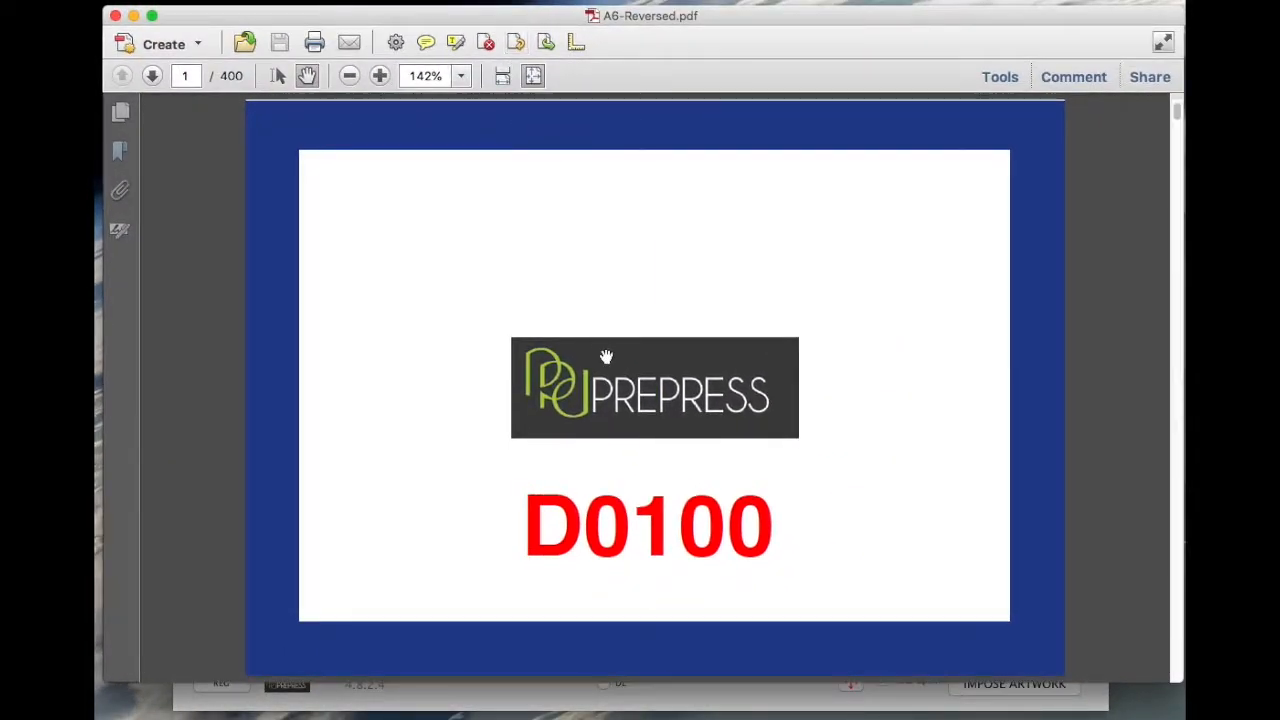
# Page through A6-Reversed.pdf from D0100 to the last ticket A0001, then close Acrobat.
pyautogui.scroll(-3, 690, 408)
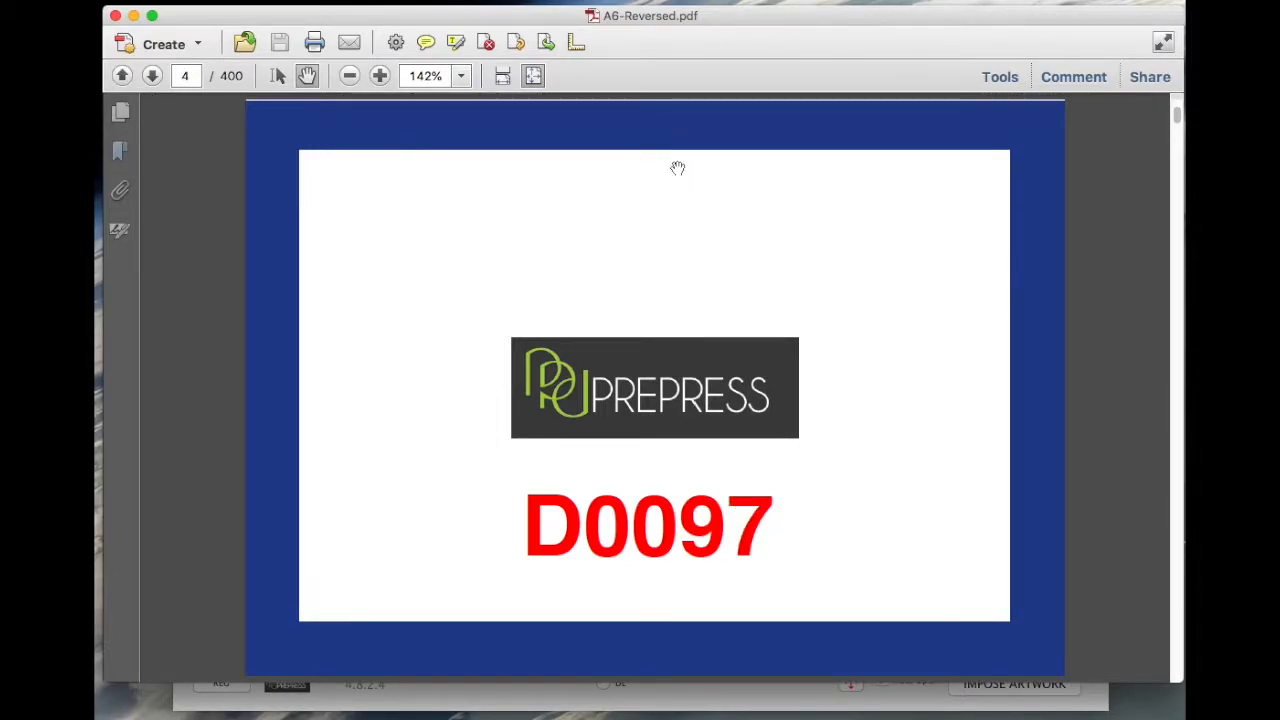
pyautogui.moveTo(1177, 118); pyautogui.dragTo(1179, 692)
pyautogui.click(115, 15)
# Load A6-Reversed.pdf into PPDPrepress.
pyautogui.click(224, 394)
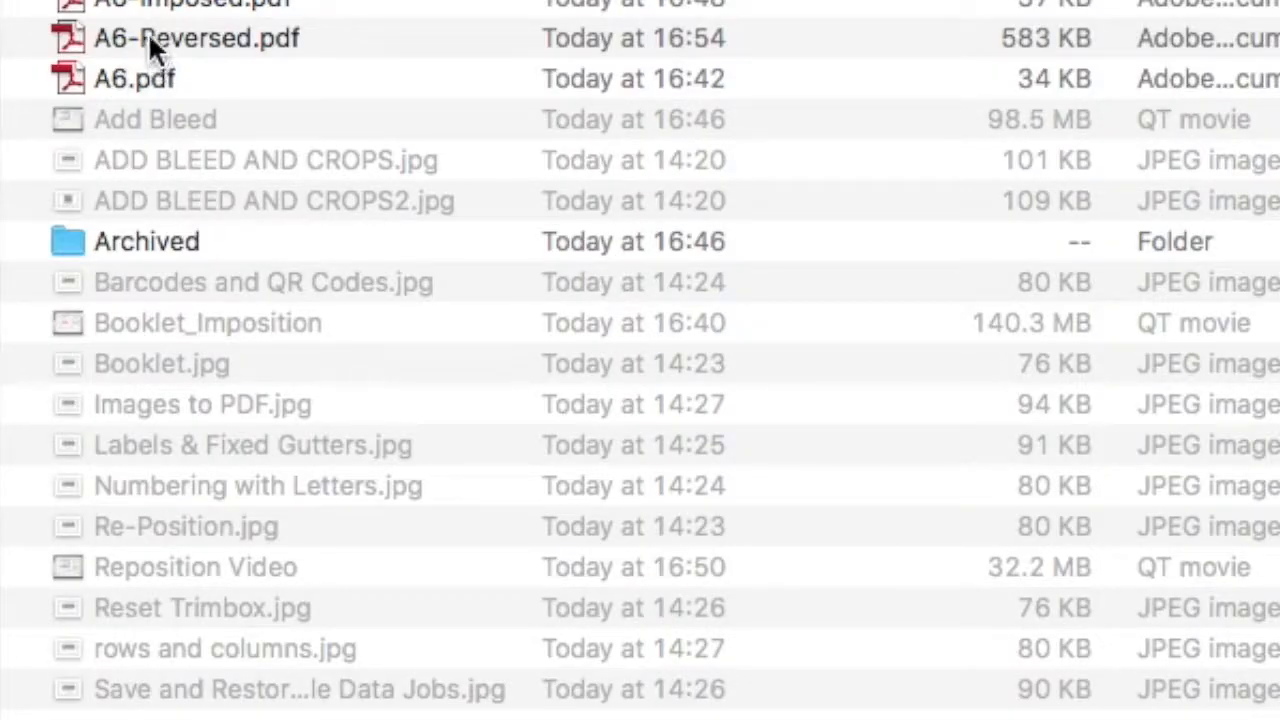
pyautogui.click(150, 48)
pyautogui.doubleClick(150, 45)
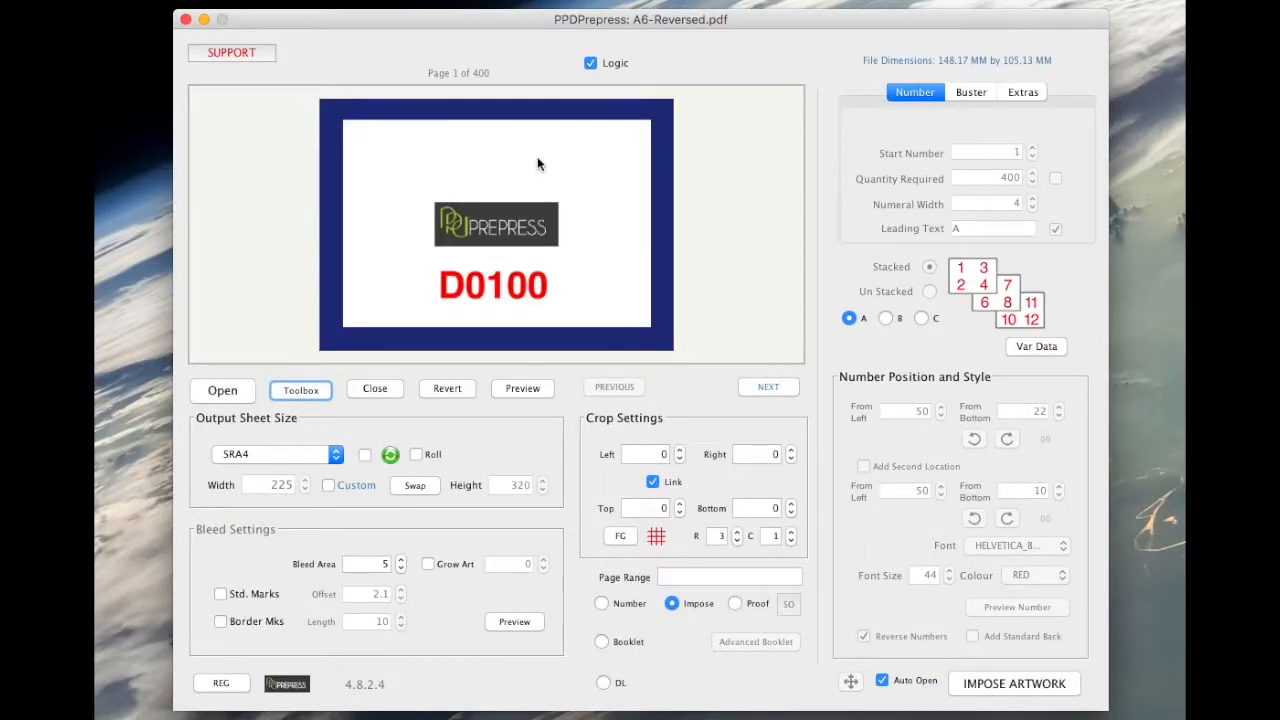
# Choose Proof output and save Single Sided stacking as enabled.
pyautogui.click(736, 603)
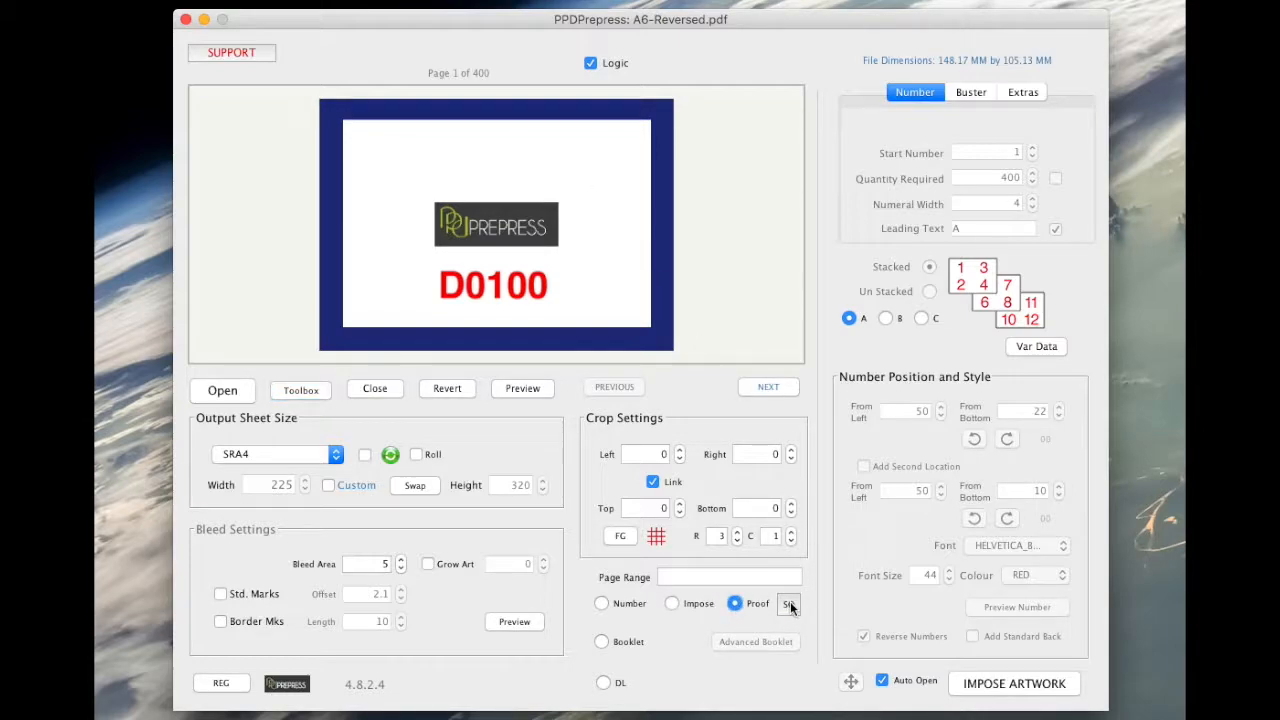
pyautogui.click(790, 605)
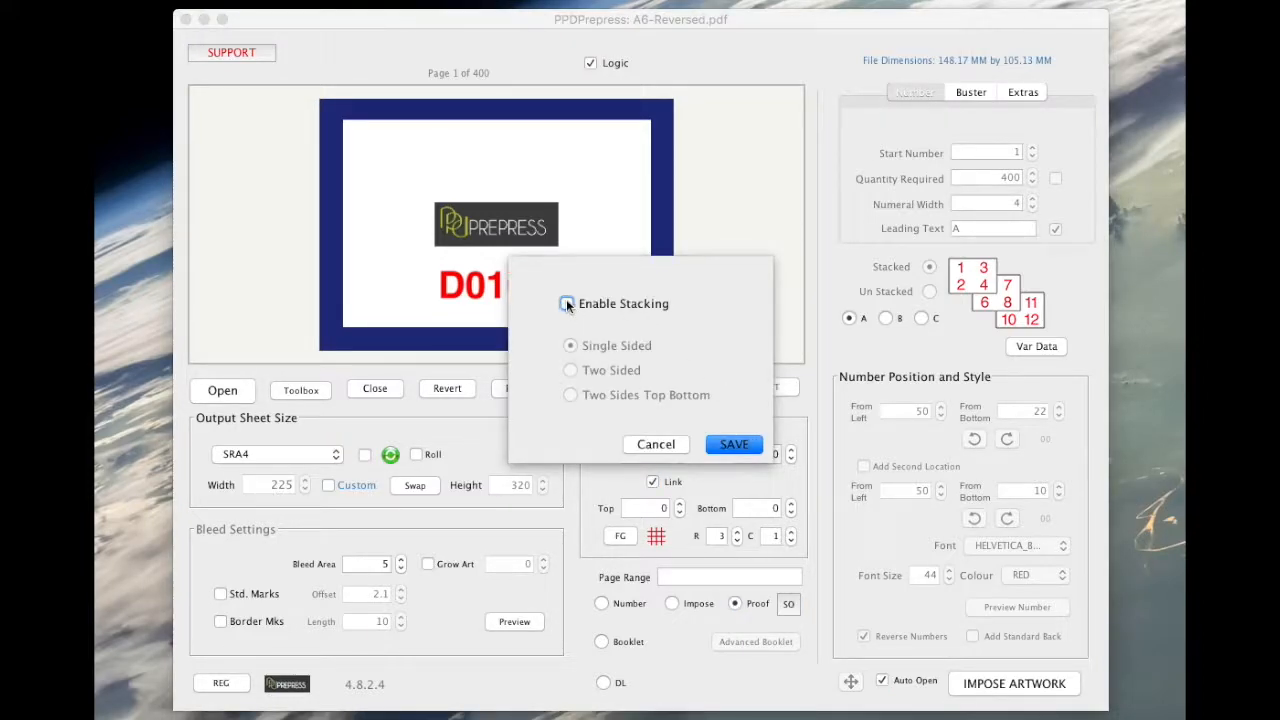
pyautogui.click(567, 304)
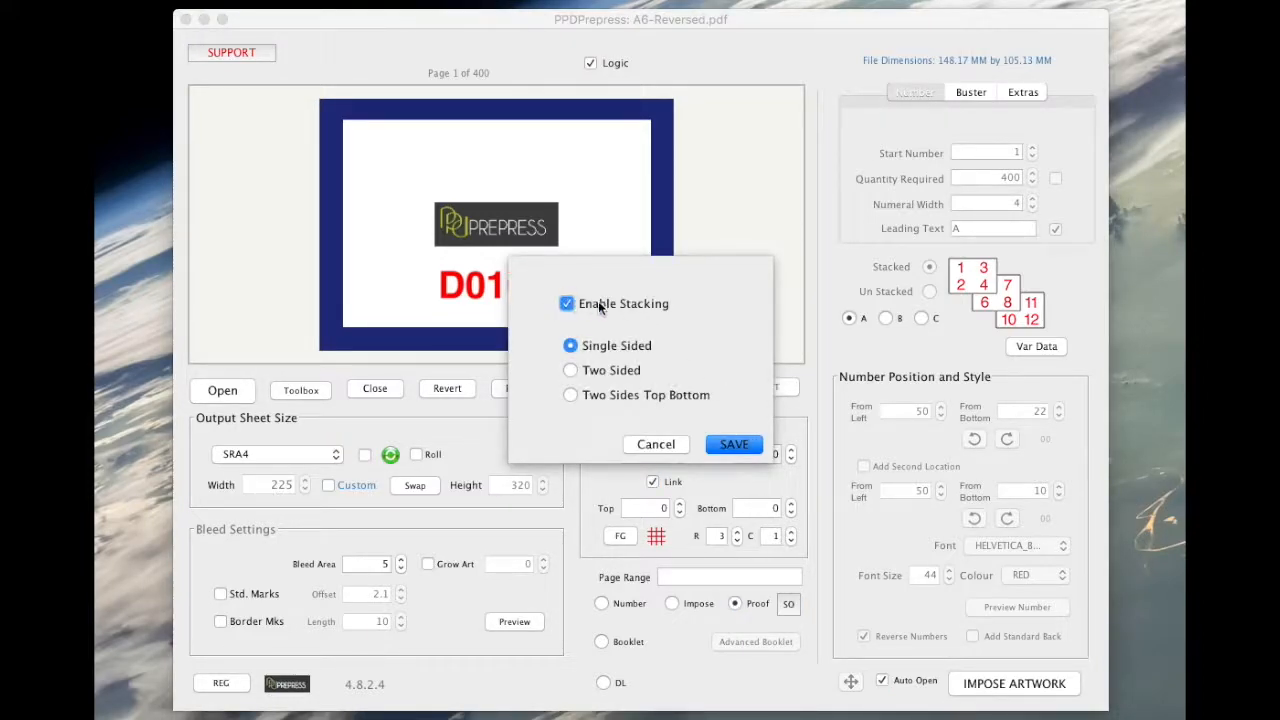
pyautogui.click(731, 445)
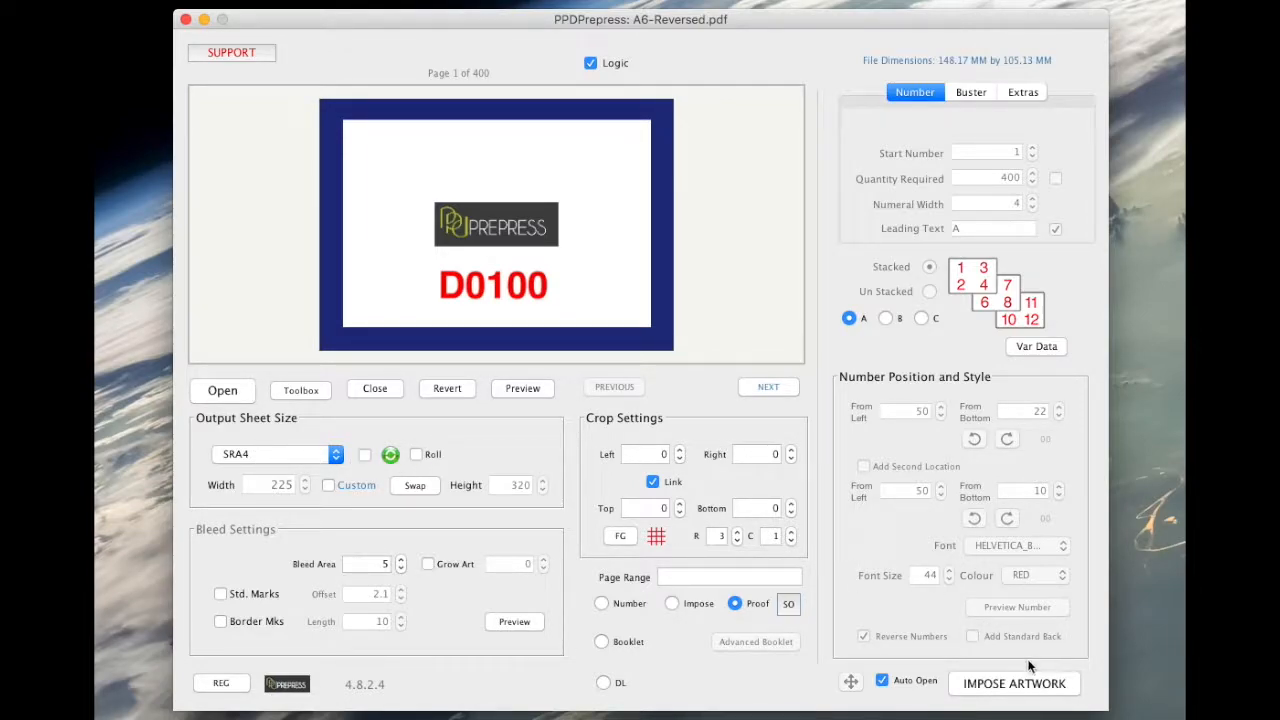
# Impose the tickets four-up and check sheets 97–99 via page thumbnails in Acrobat, then close it.
pyautogui.click(1005, 685)
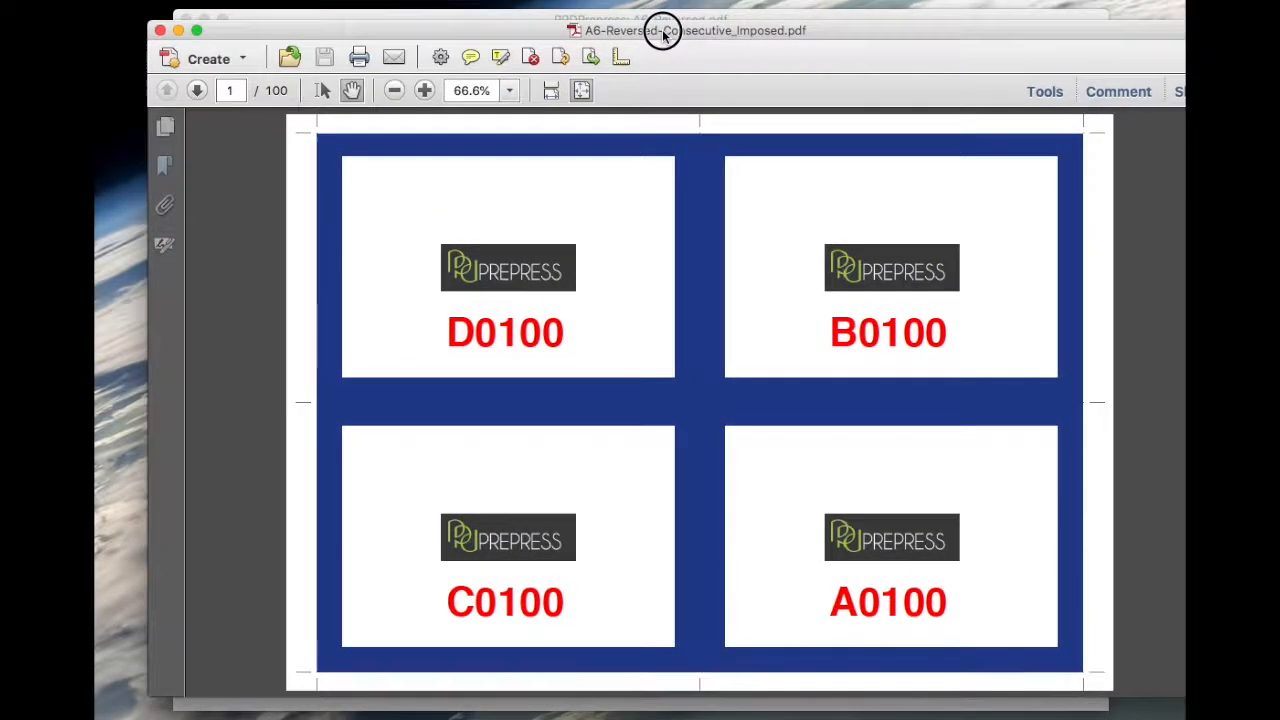
pyautogui.moveTo(663, 33); pyautogui.dragTo(656, 30)
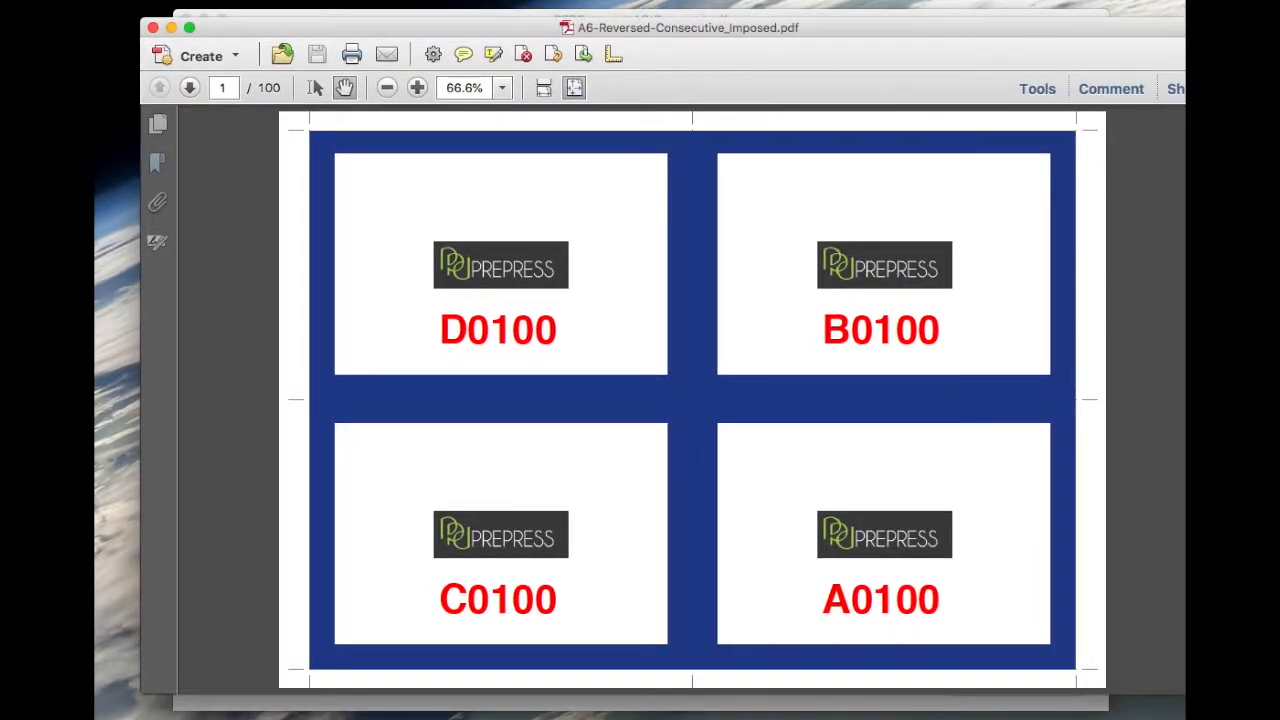
pyautogui.doubleClick(1049, 34)
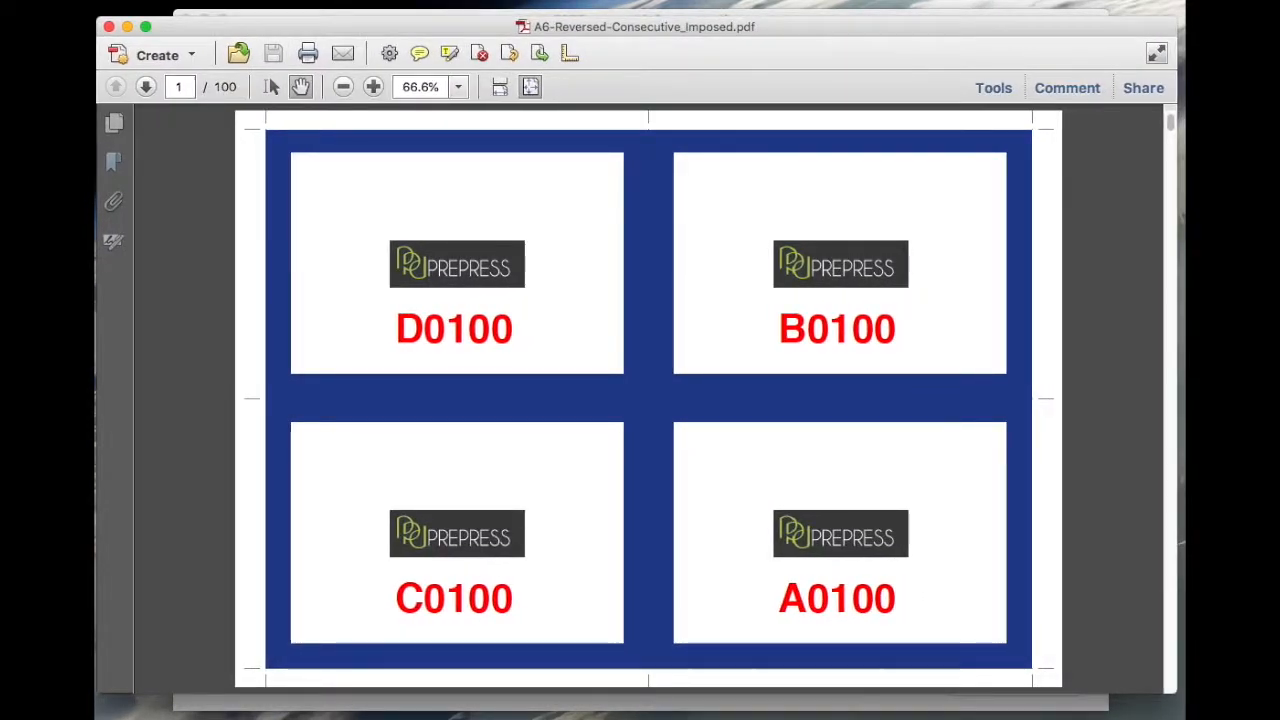
pyautogui.moveTo(1172, 120); pyautogui.dragTo(1170, 690)
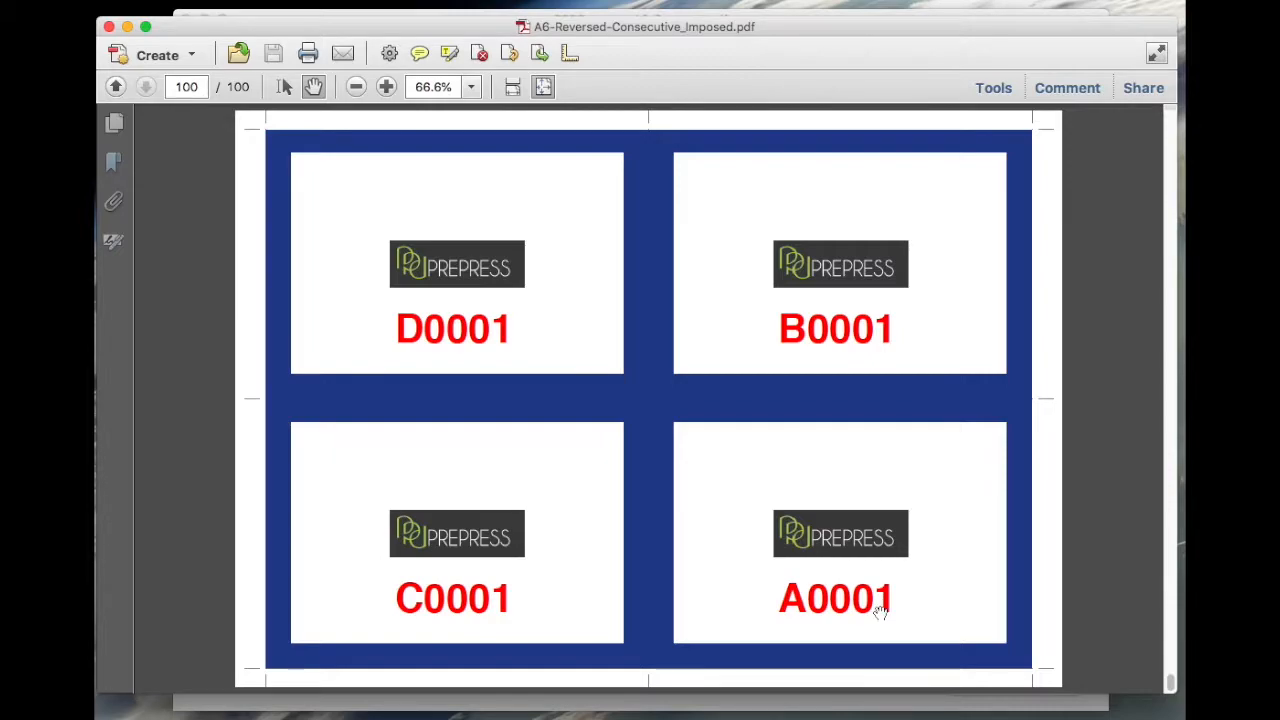
pyautogui.click(114, 122)
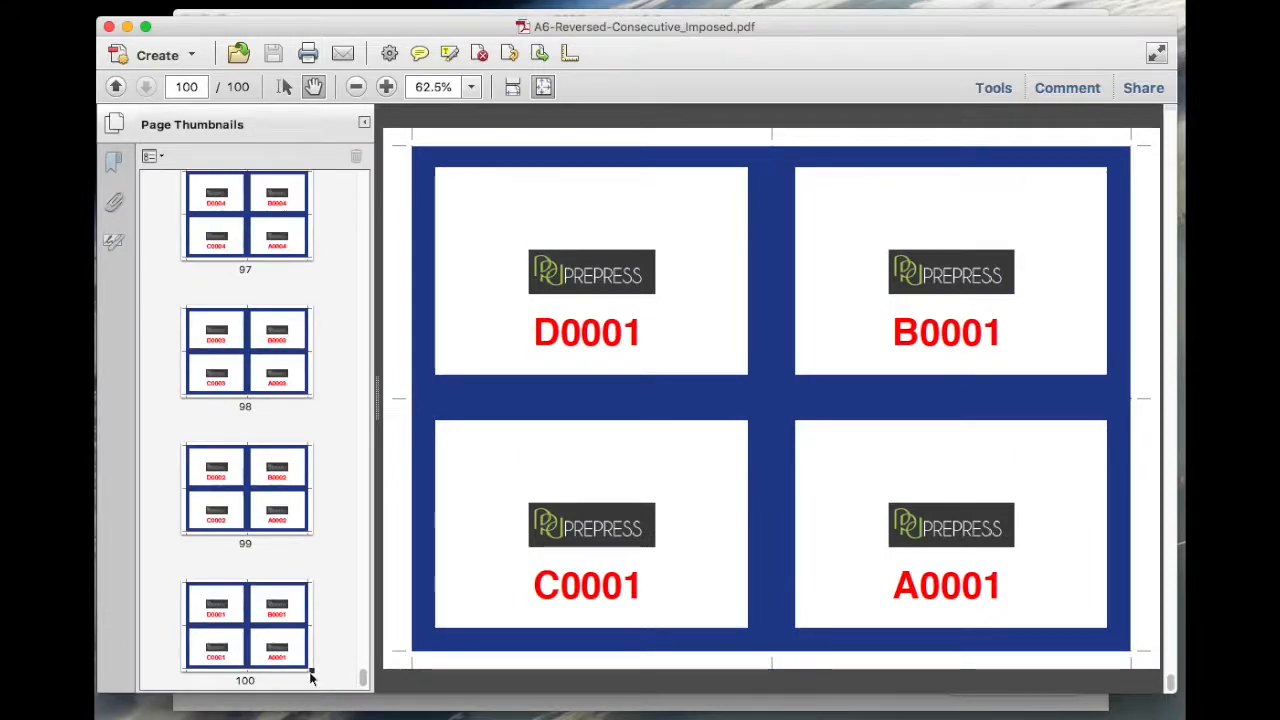
pyautogui.click(275, 505)
pyautogui.click(263, 362)
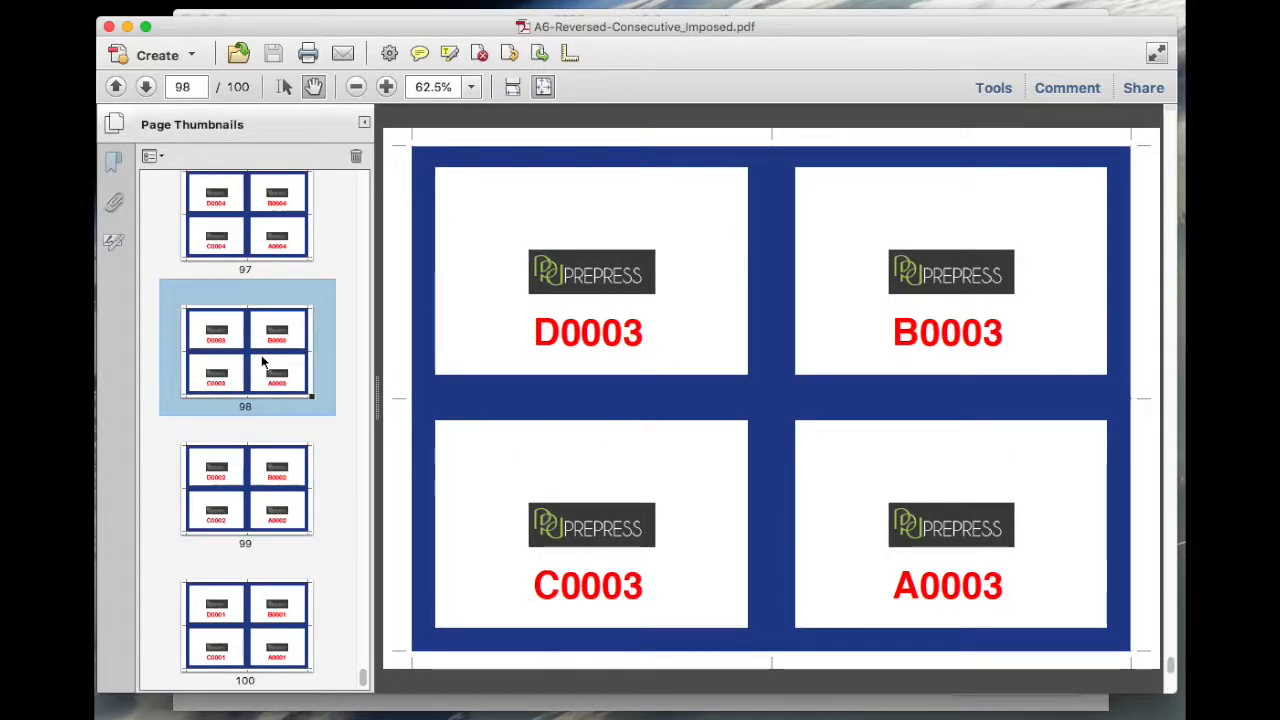
pyautogui.click(270, 215)
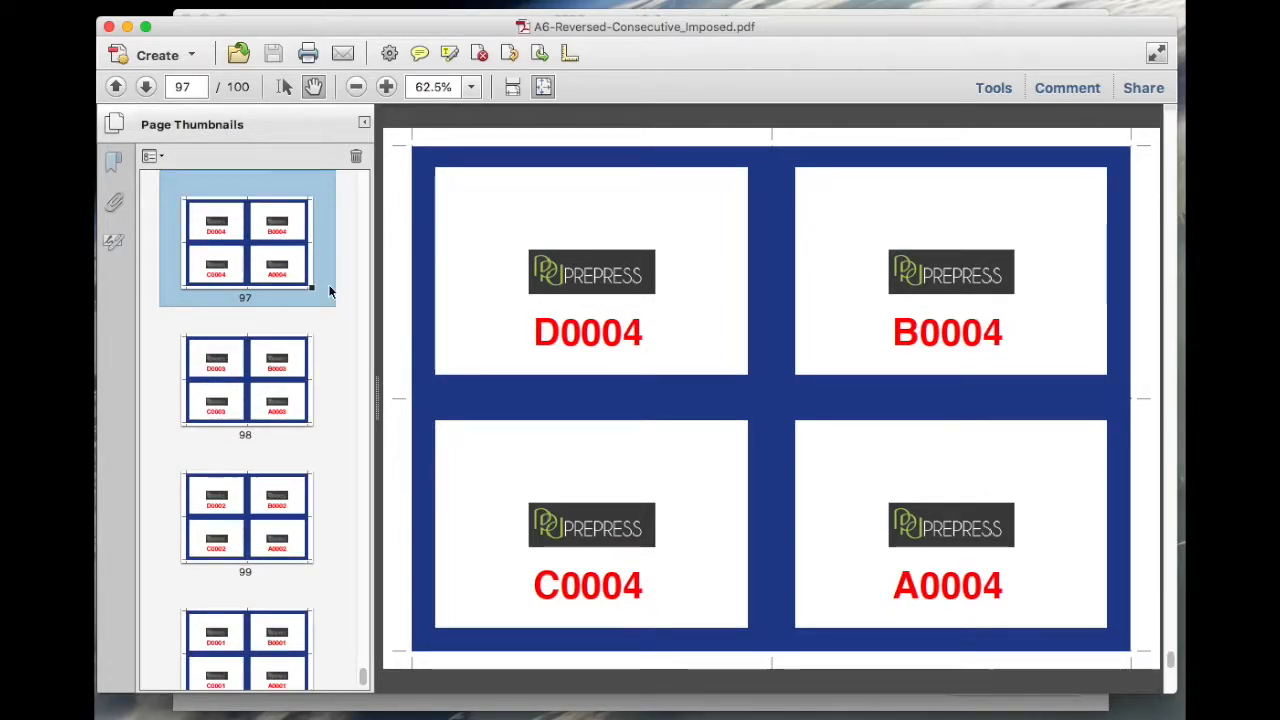
pyautogui.click(109, 26)
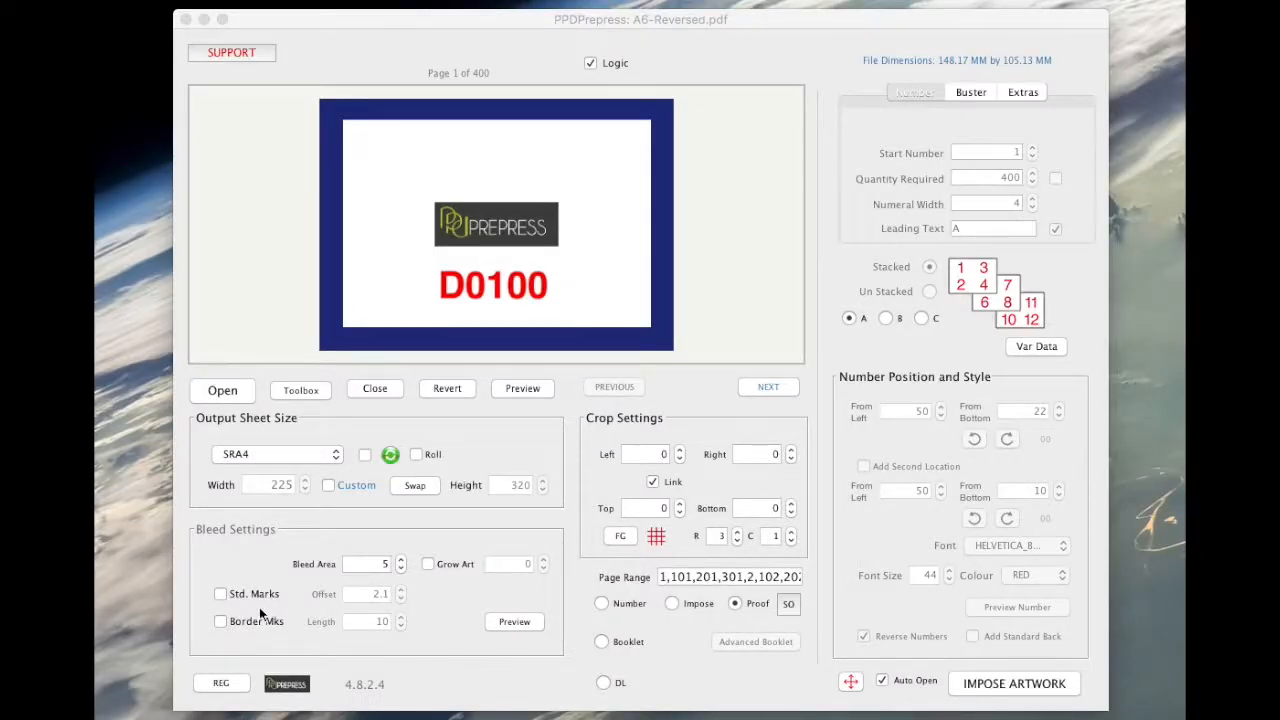
# Enable Std. Marks and Grow Art, then re-impose the tickets.
pyautogui.click(220, 595)
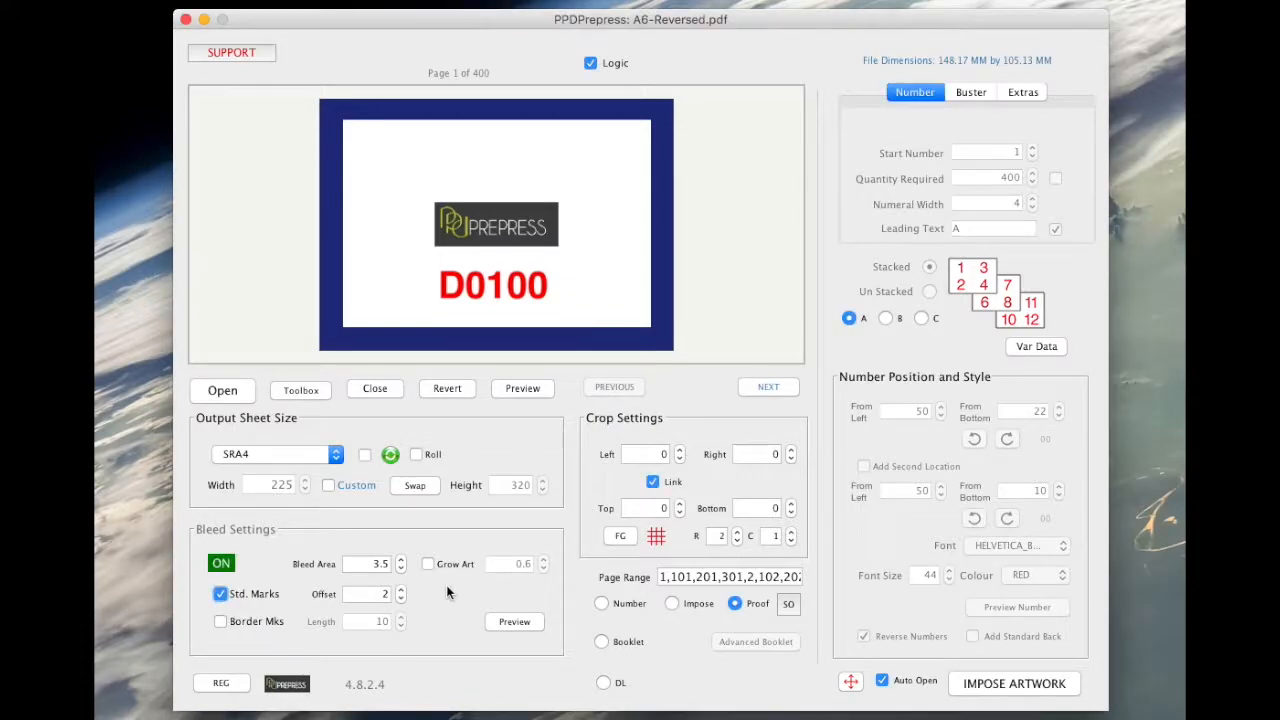
pyautogui.click(429, 565)
pyautogui.click(988, 688)
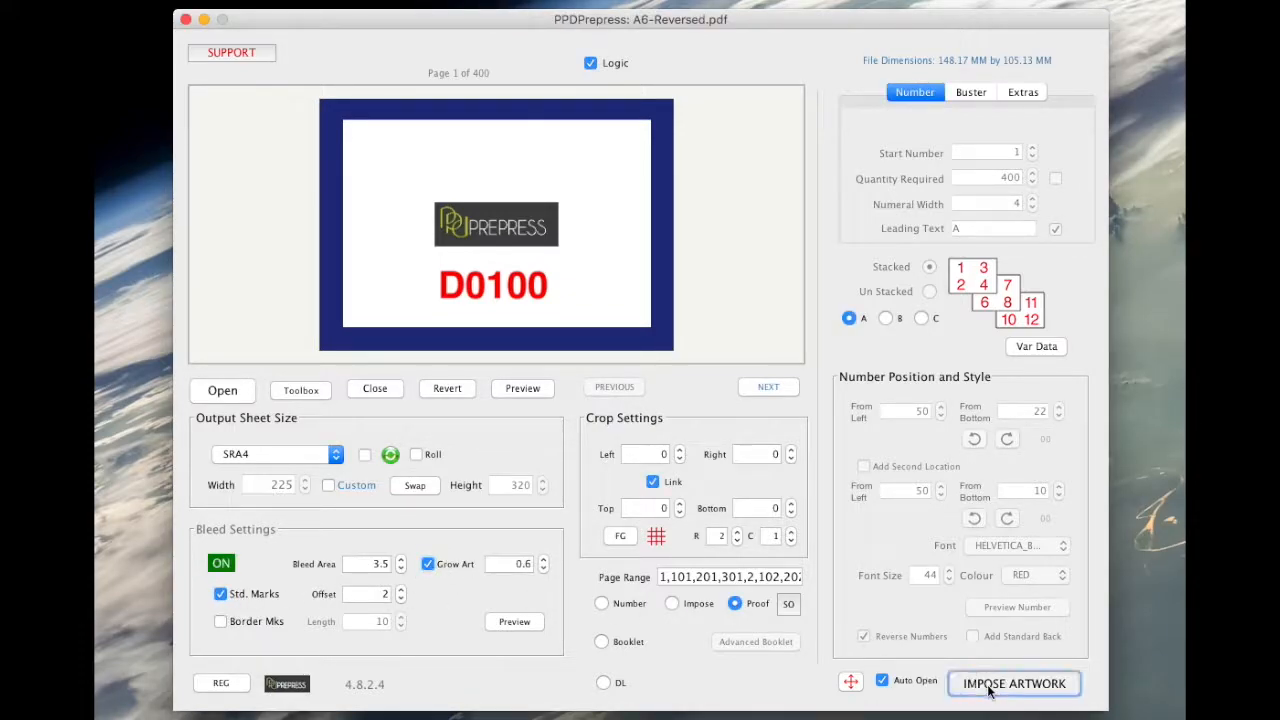